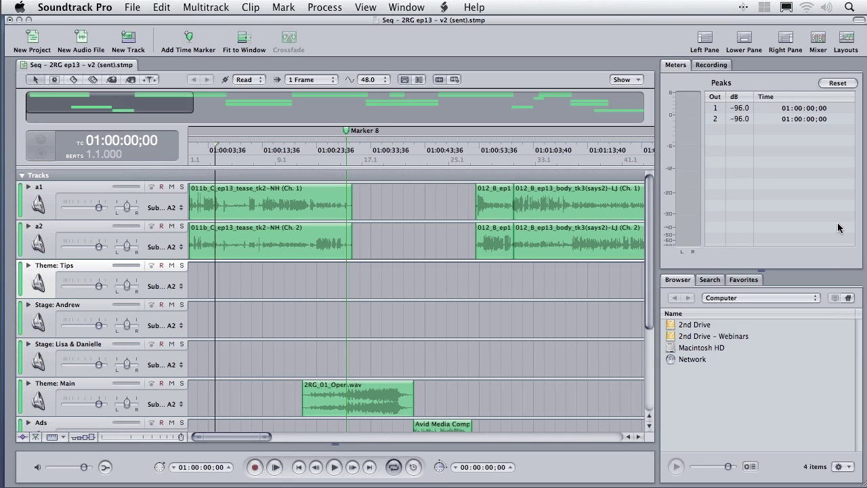
Zoom the timeline out and shrink the track height so all seven tracks fit.
key(super+equal)
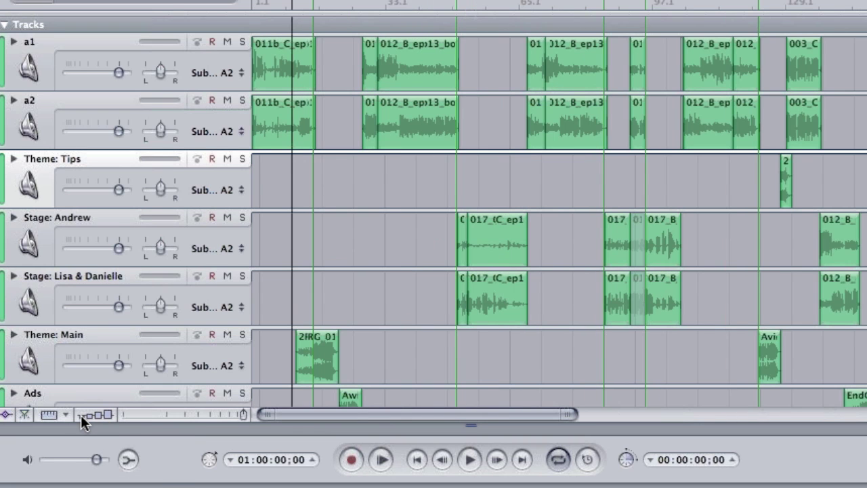
click(89, 415)
click(105, 413)
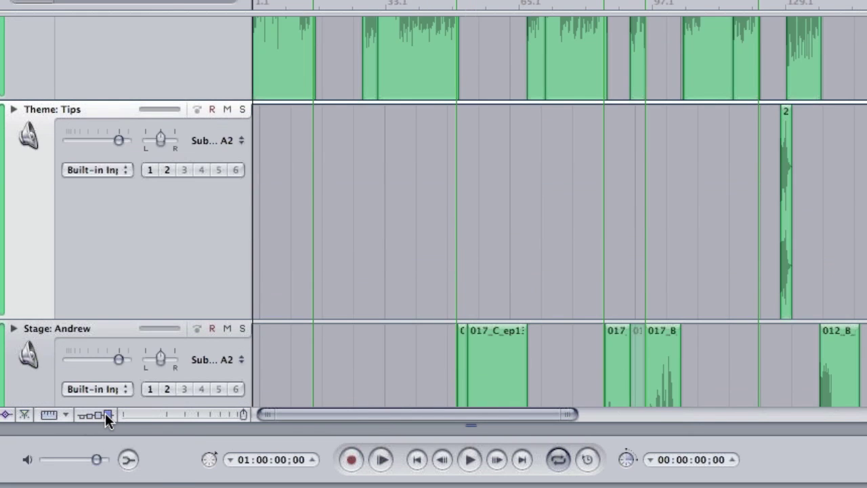
click(97, 414)
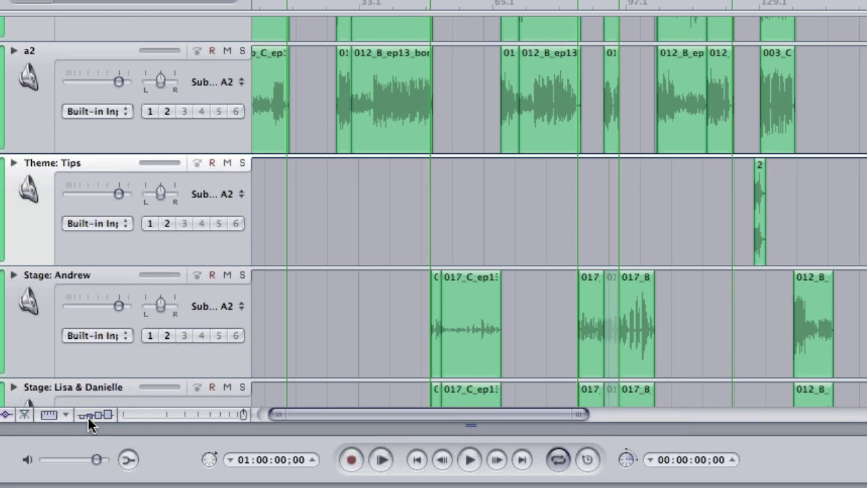
click(88, 417)
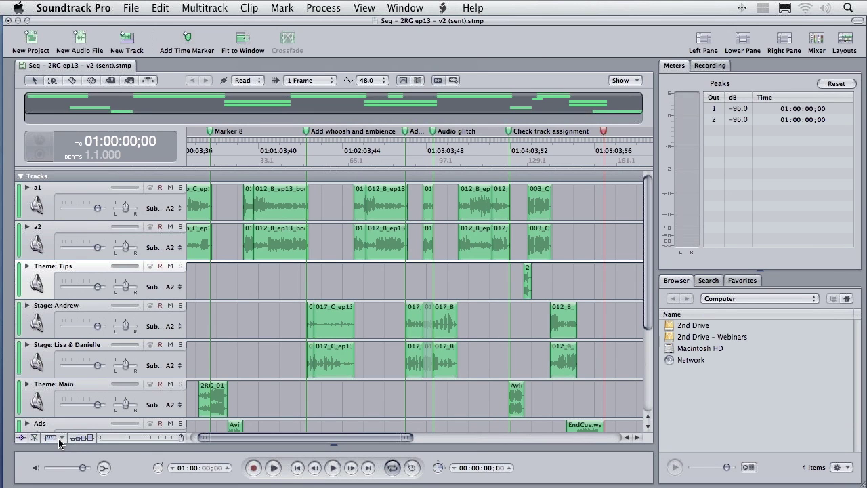
click(59, 438)
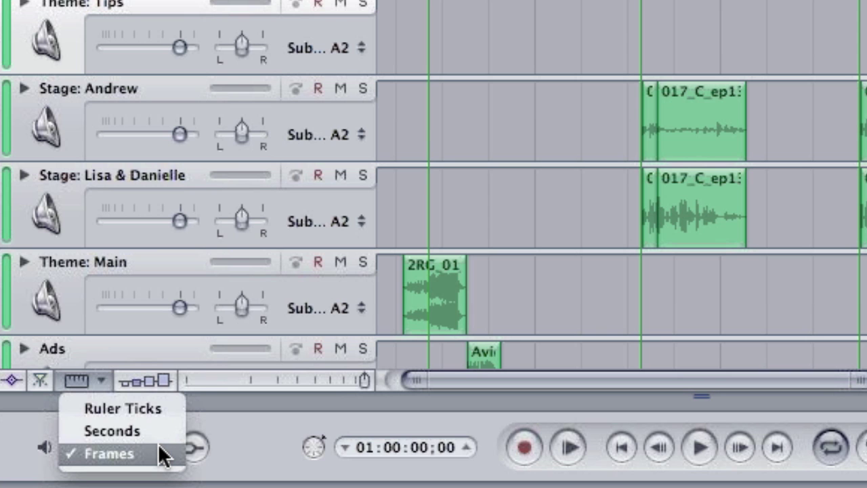
click(159, 451)
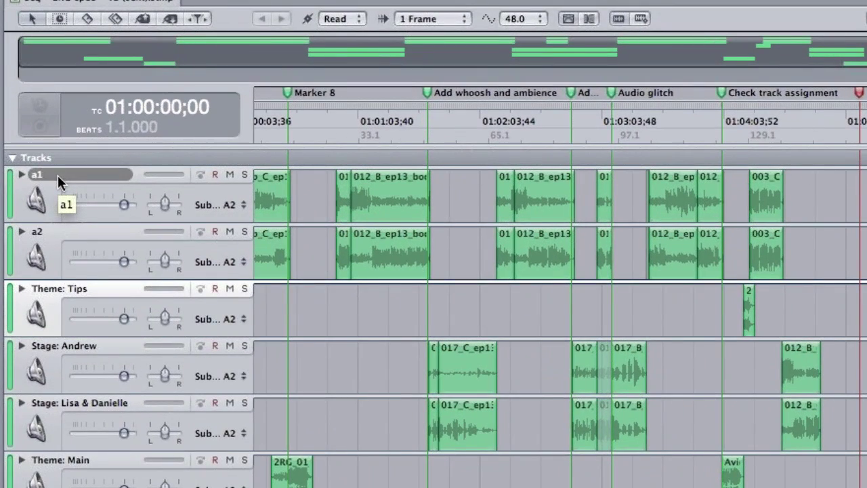
Rename the a1 track to Norman and the a2 track to Larry.
click(50, 187)
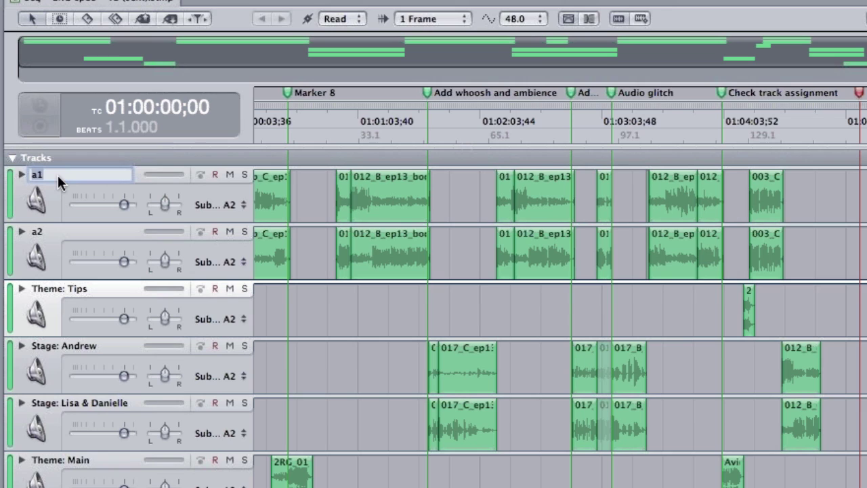
text(Norman)
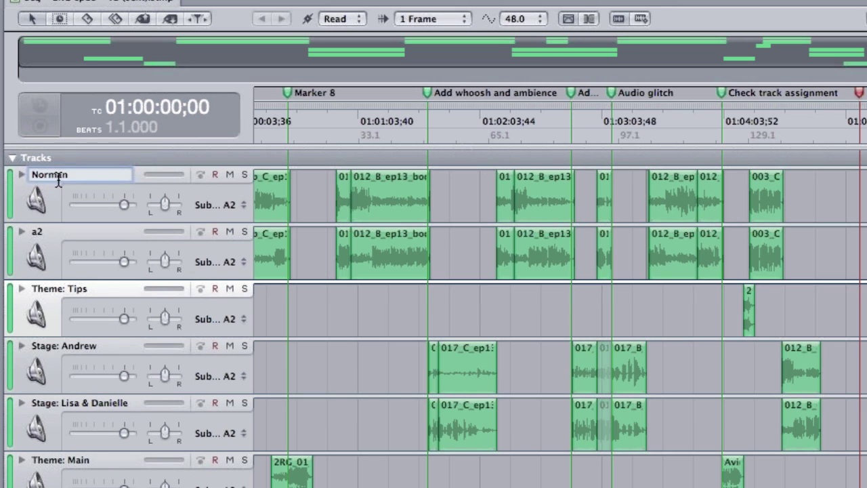
click(45, 231)
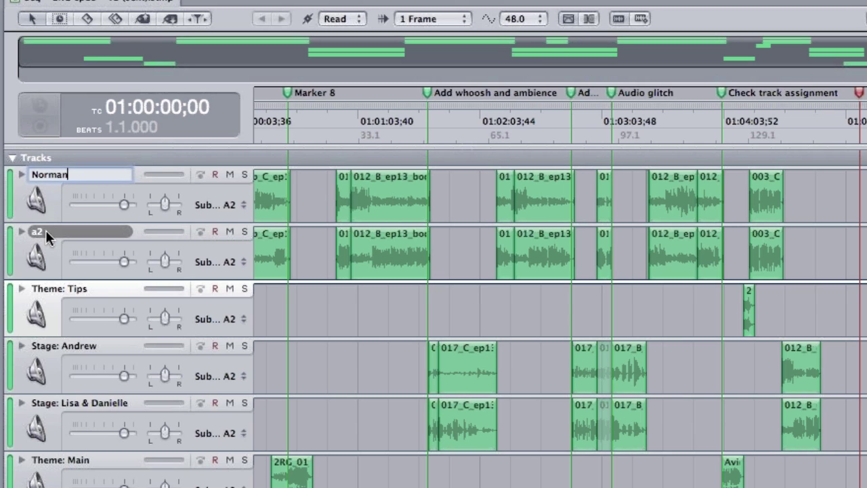
text(Larry)
key(Return)
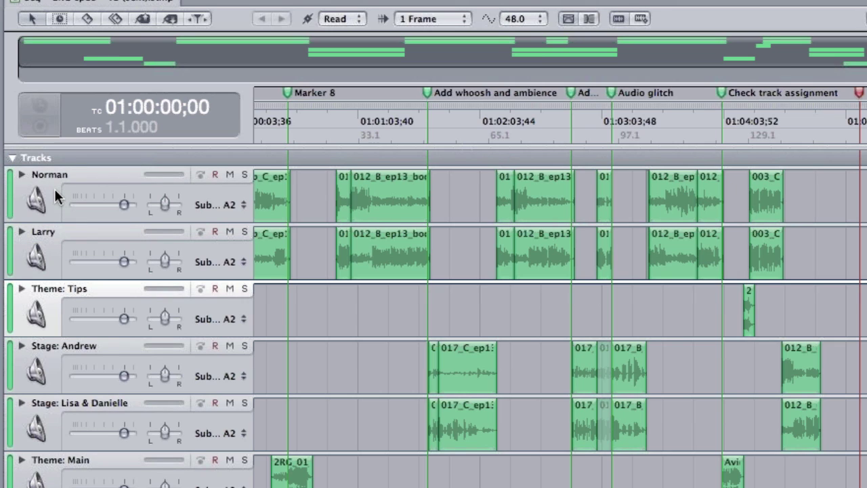
Set Track Color to Gold for the Norman track and the Larry track.
right_click(54, 188)
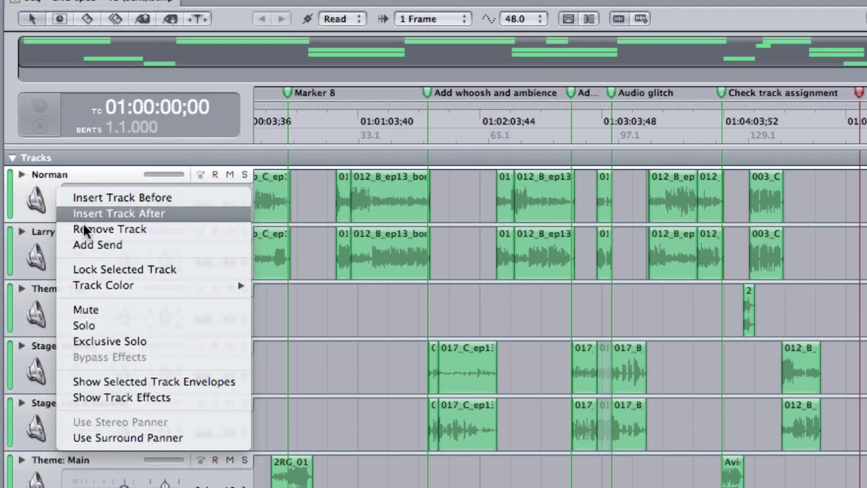
mouse_move(141, 285)
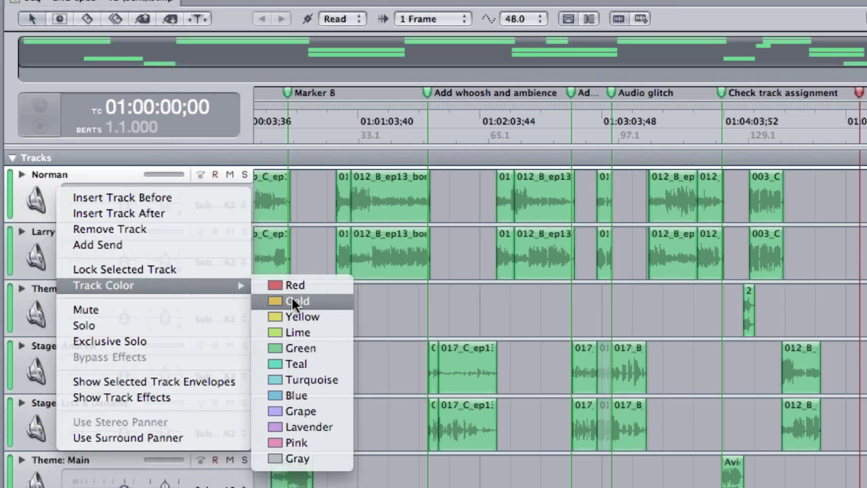
click(292, 300)
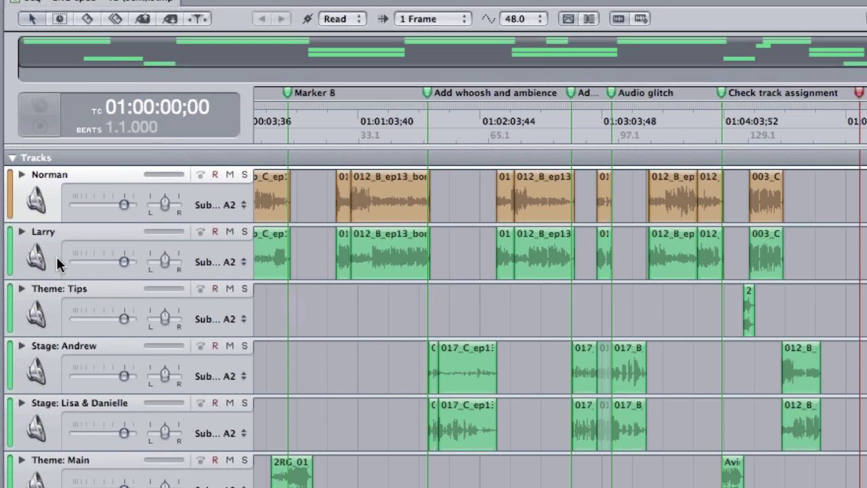
right_click(53, 259)
mouse_move(223, 353)
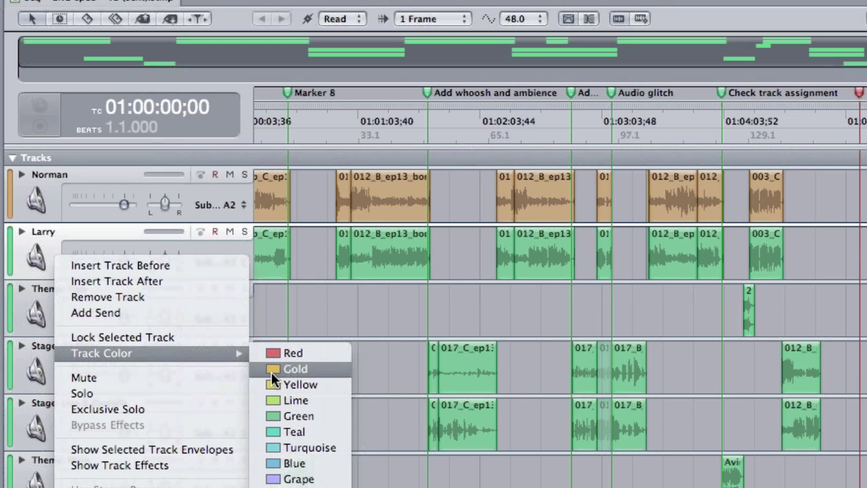
click(271, 370)
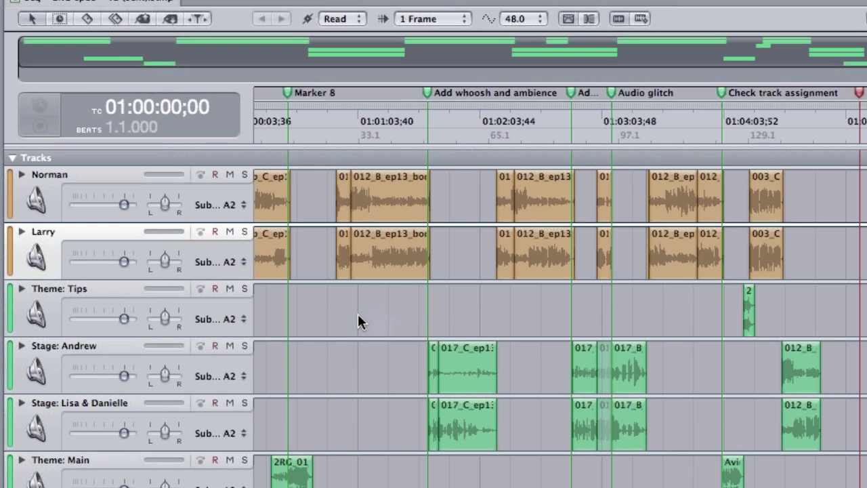
scroll(359, 322, down, 1)
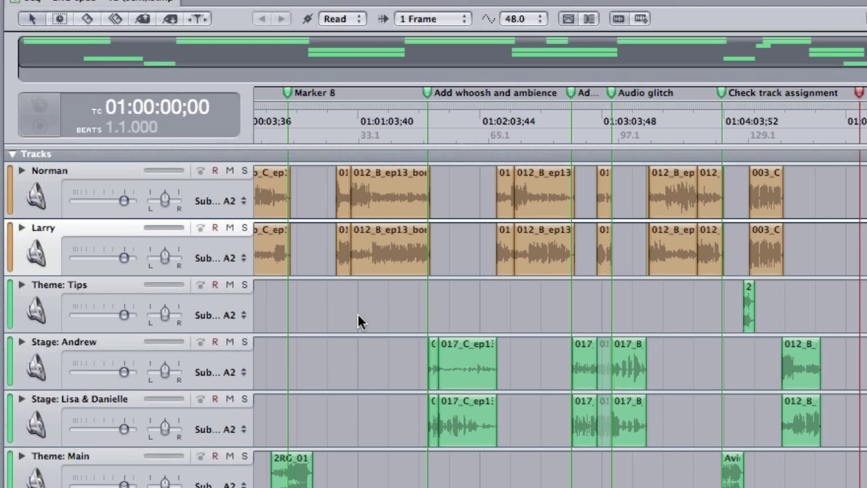
scroll(359, 322, down, 3)
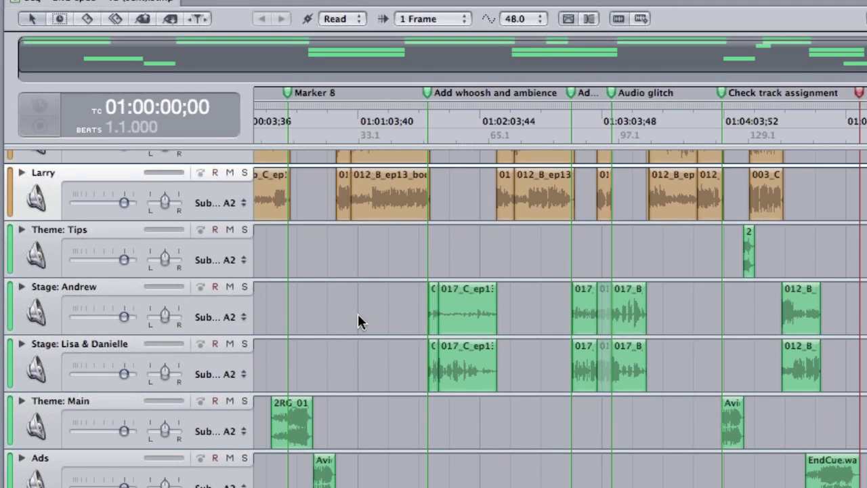
scroll(359, 321, down, 4)
scroll(357, 315, left, 2)
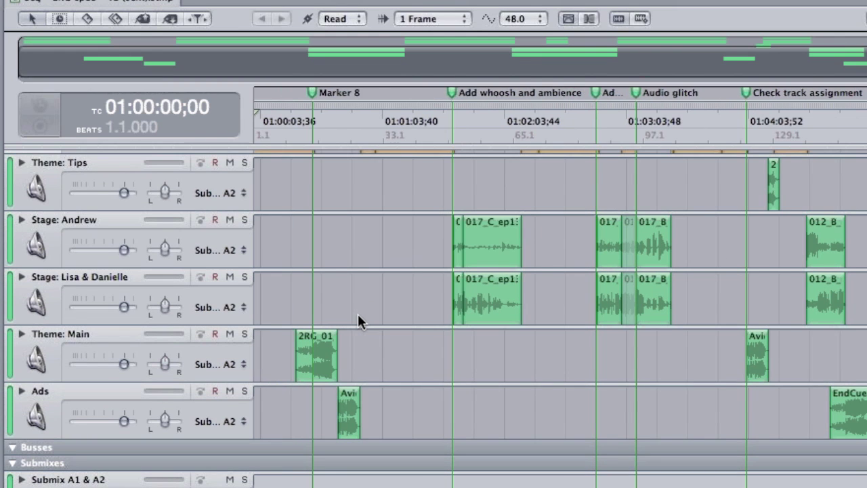
scroll(359, 322, up, 4)
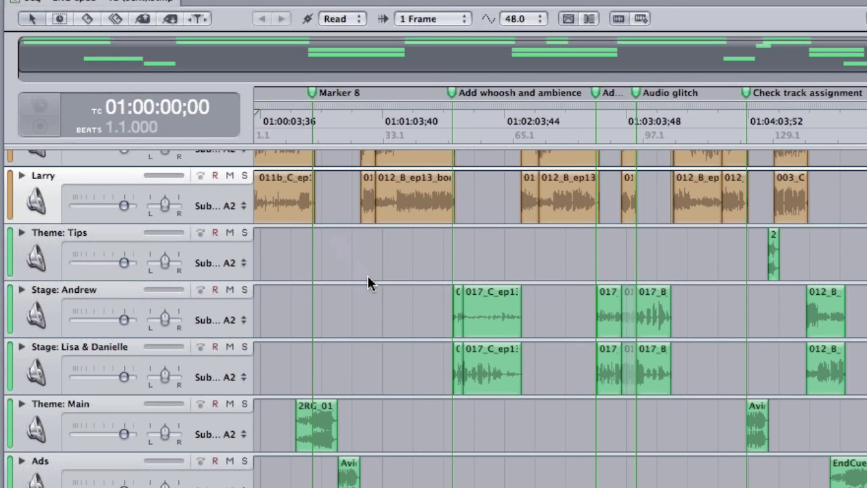
scroll(367, 282, up, 3)
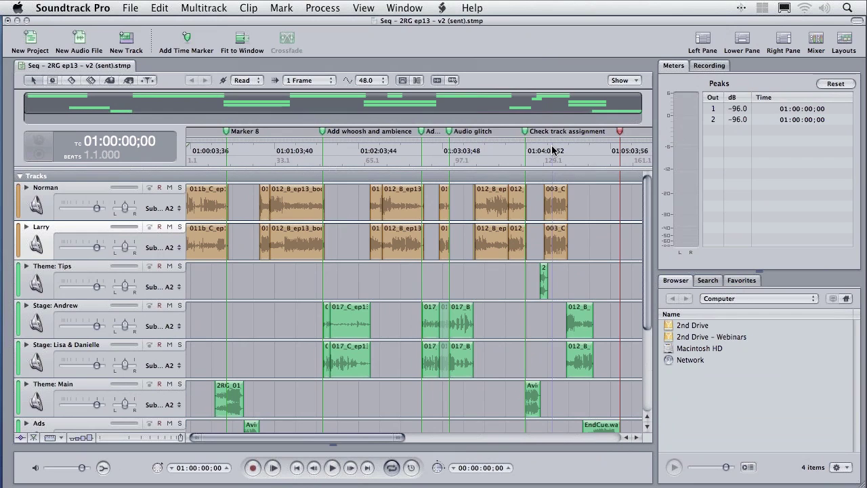
click(278, 330)
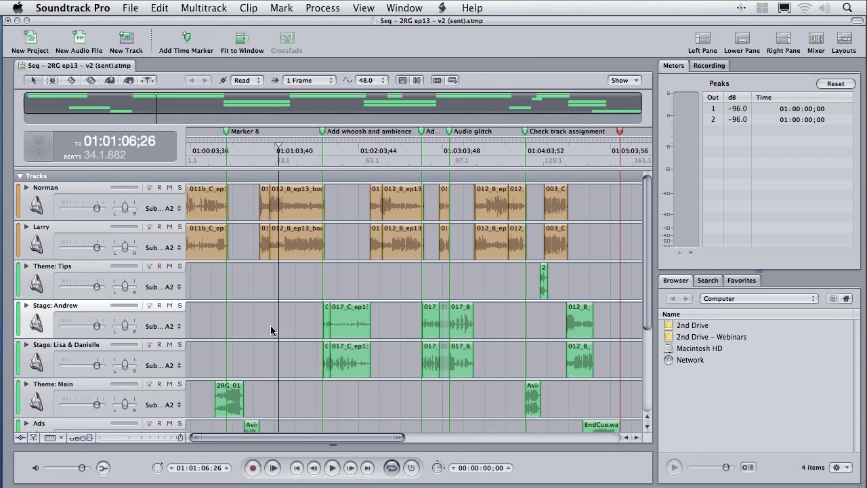
click(274, 372)
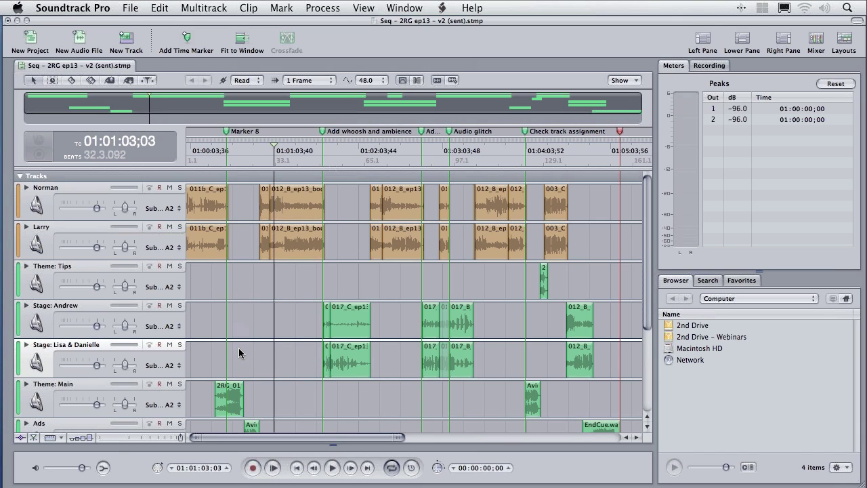
click(285, 318)
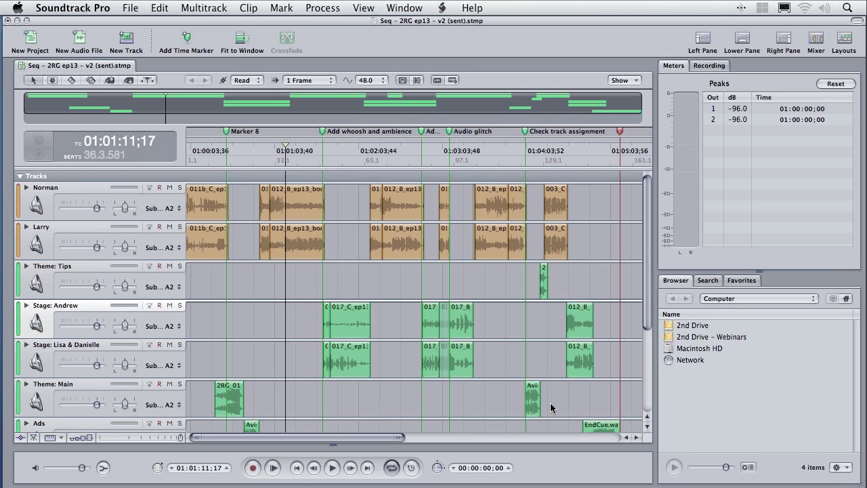
scroll(551, 404, down, 1)
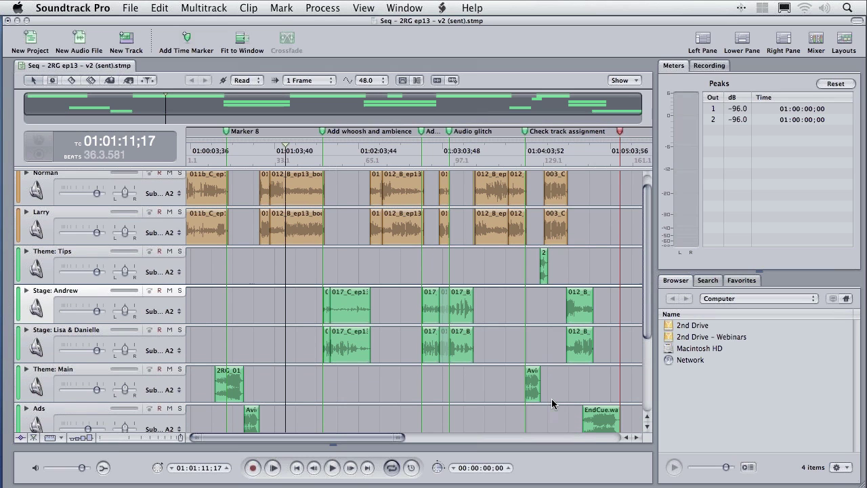
scroll(552, 404, down, 2)
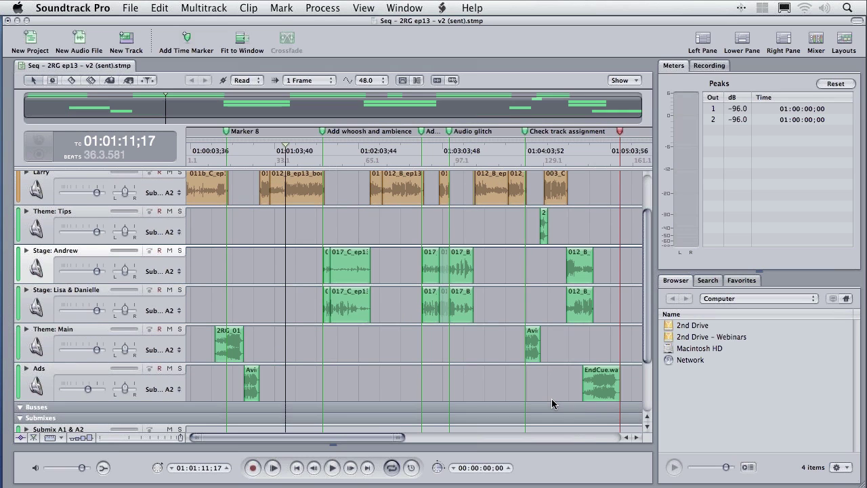
scroll(551, 403, down, 2)
scroll(551, 403, up, 5)
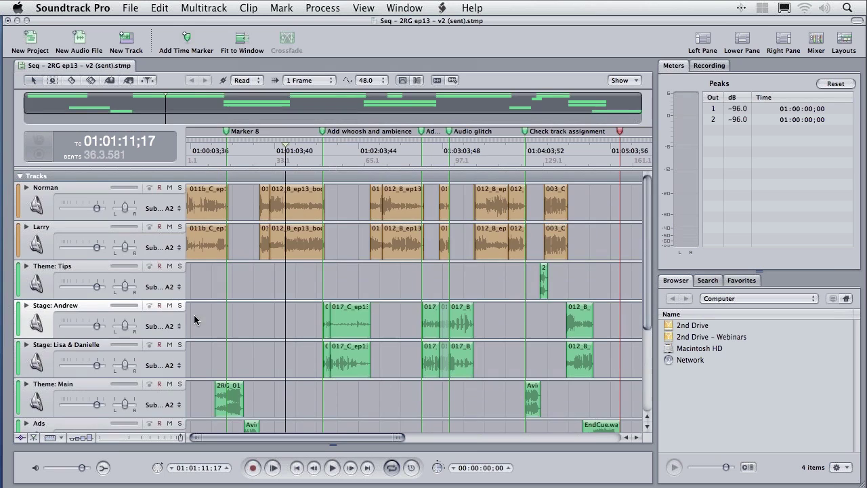
Drag Theme: Tips below Stage: Lisa & Danielle, directly above Theme: Main.
drag(47, 286, 48, 384)
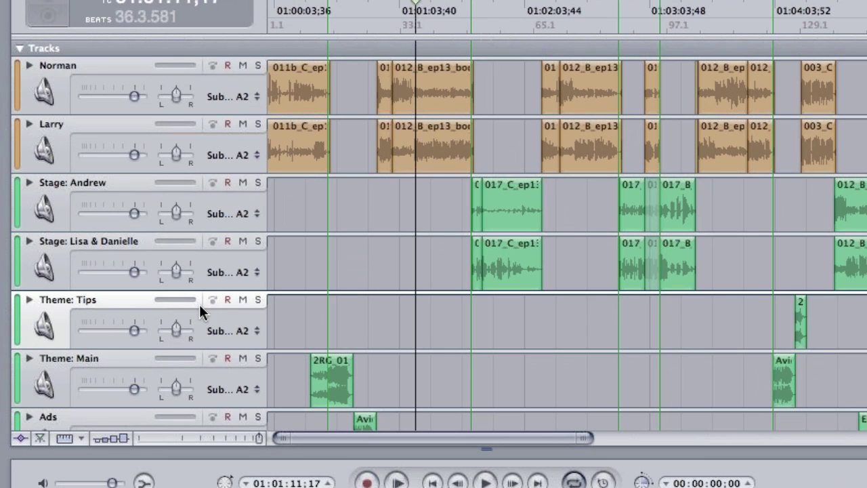
scroll(200, 312, down, 2)
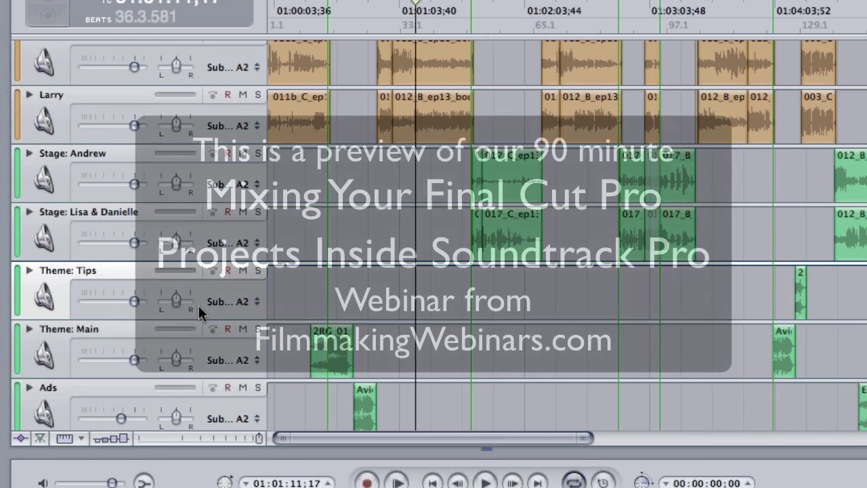
scroll(201, 312, down, 2)
drag(27, 390, 30, 327)
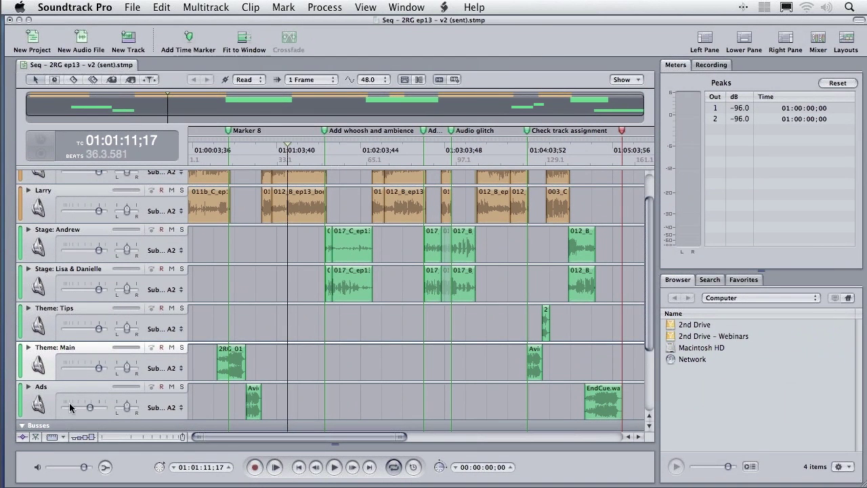
Select the Avi clip on the Ads track, then the Avi clip on Theme: Main.
click(254, 407)
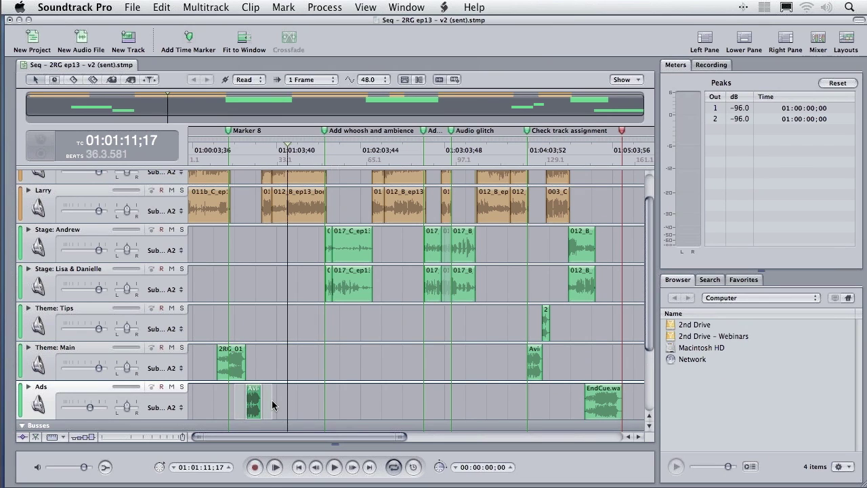
drag(499, 363, 557, 369)
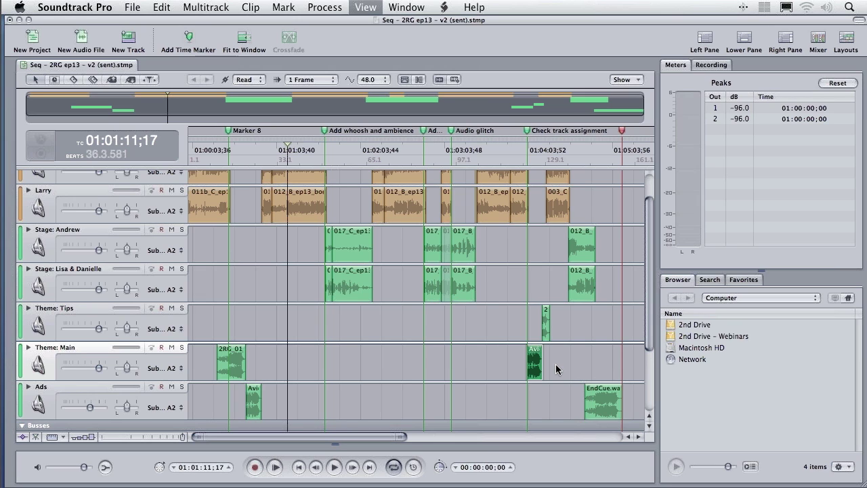
Zoom the timeline in with Cmd+= and return the view to the project's beginning.
key(super+equal)
key(super+equal)
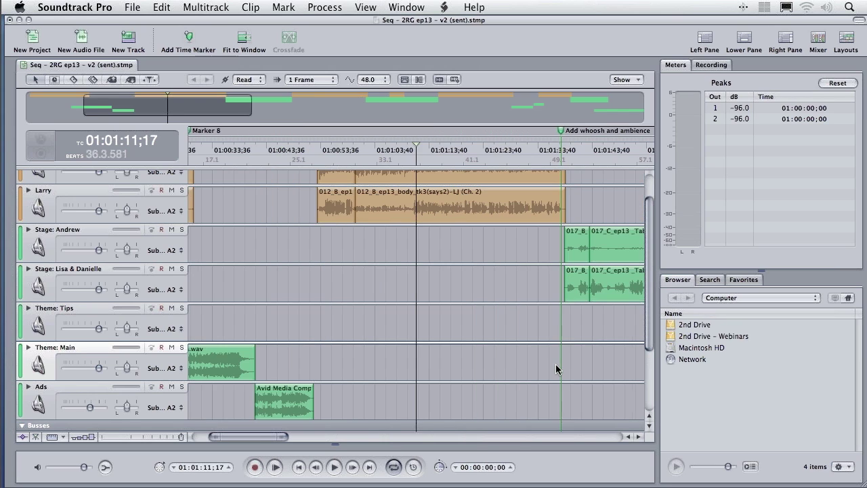
scroll(556, 369, right, 1)
scroll(556, 369, right, 3)
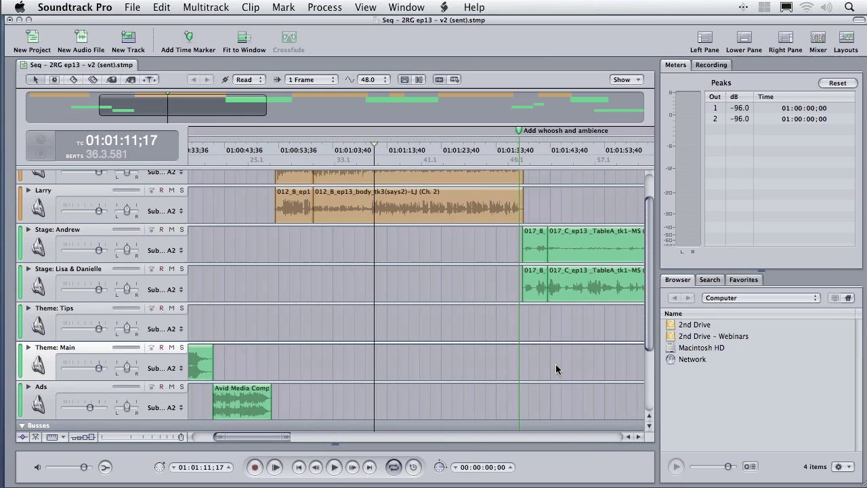
scroll(556, 369, right, 4)
scroll(556, 369, right, 15)
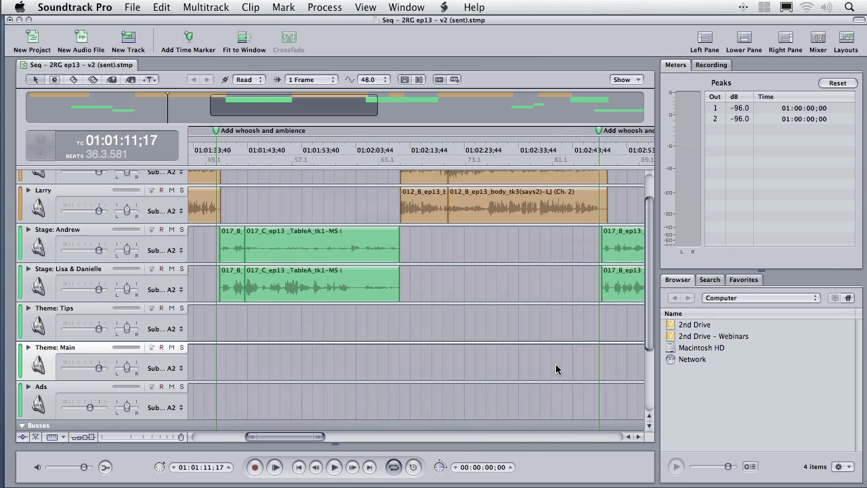
scroll(556, 369, right, 20)
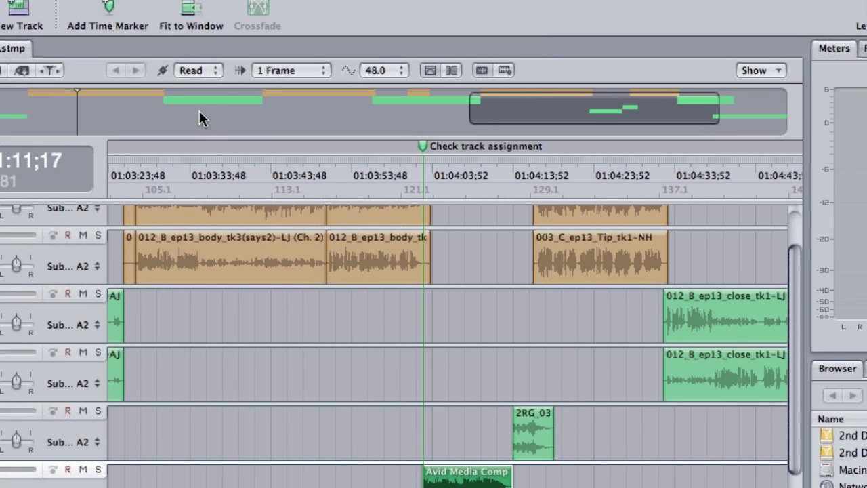
click(199, 110)
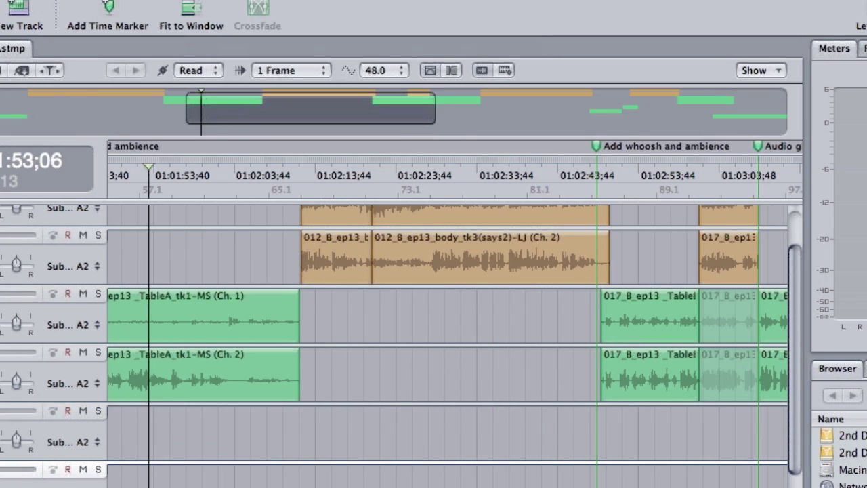
click(34, 122)
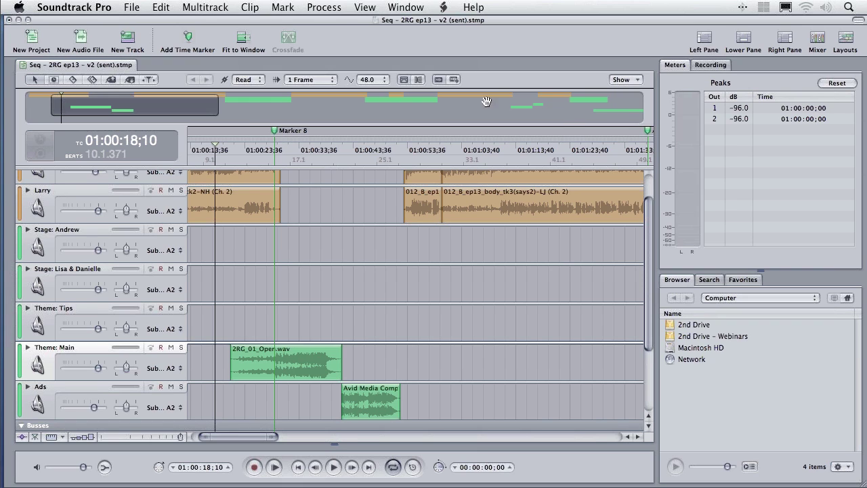
Slide the overview view box right until the timeline shows 01:04:58.
drag(622, 113, 486, 101)
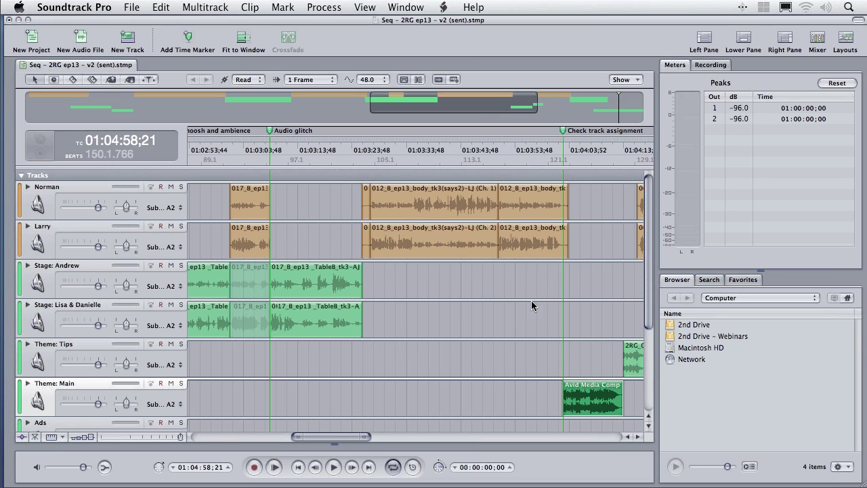
Drag the Avid Media Comp clip straight down from Theme: Main onto the Ads track.
scroll(532, 305, down, 1)
scroll(532, 305, down, 3)
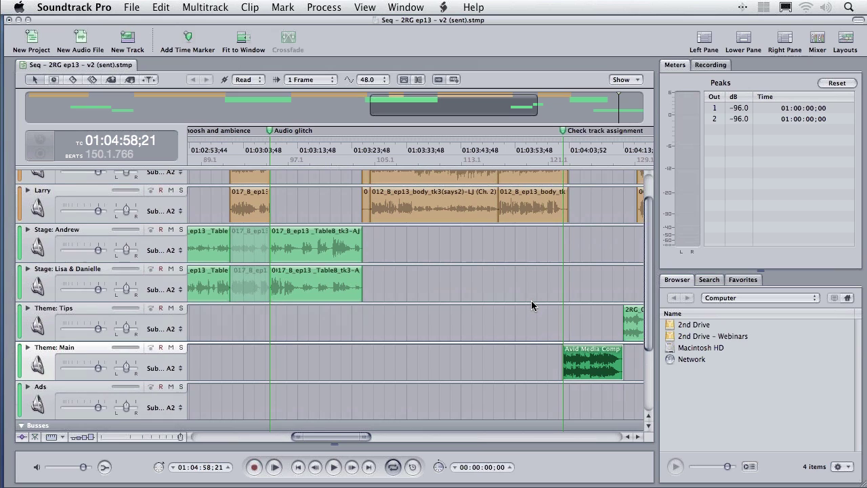
scroll(531, 305, down, 5)
scroll(533, 304, left, 2)
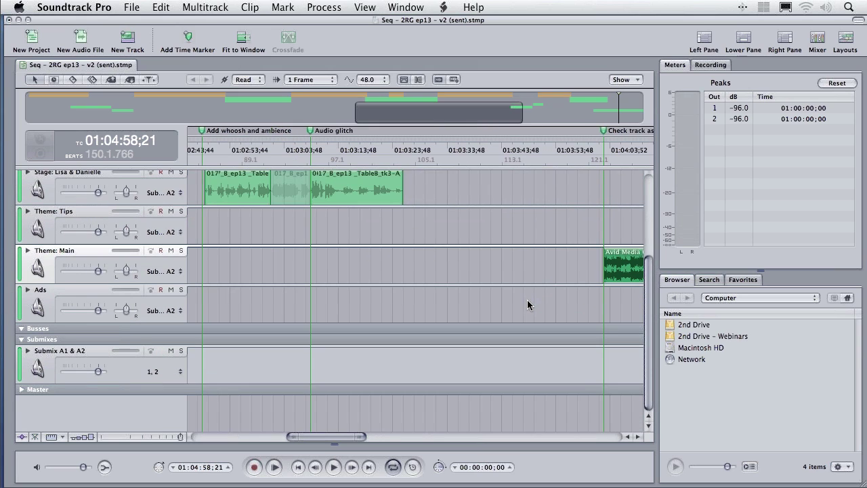
scroll(527, 304, right, 5)
click(514, 246)
click(469, 275)
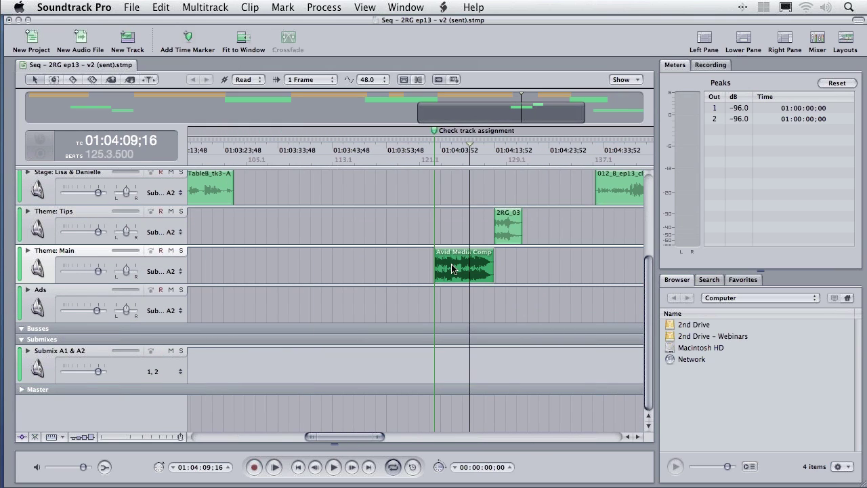
click(452, 269)
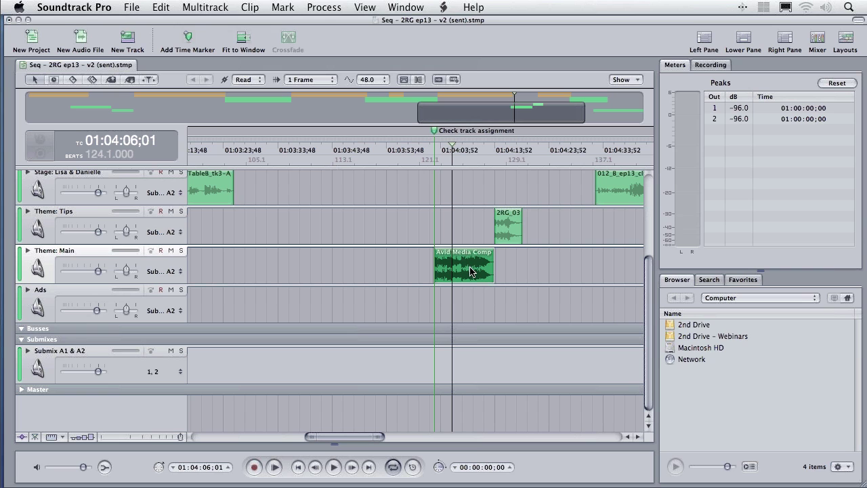
drag(472, 270, 470, 291)
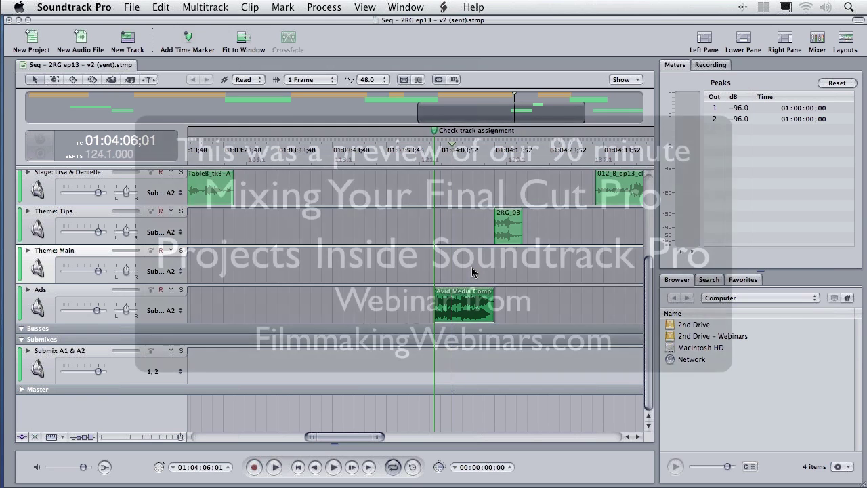